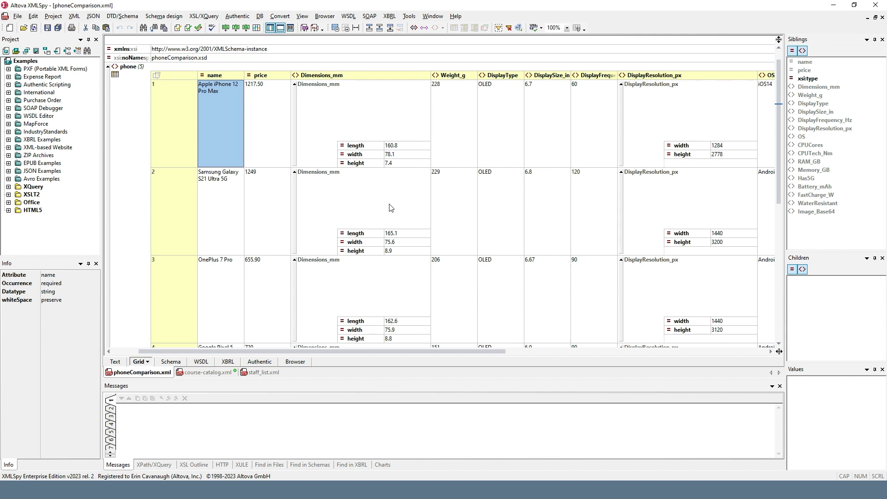
pyautogui.scroll(-1, 389, 207)
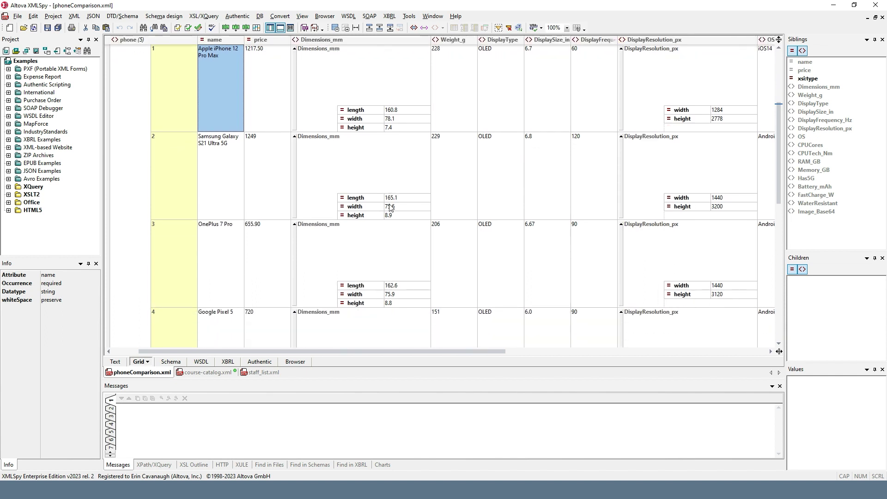
pyautogui.scroll(-5, 389, 207)
pyautogui.scroll(1, 390, 208)
pyautogui.scroll(5, 389, 207)
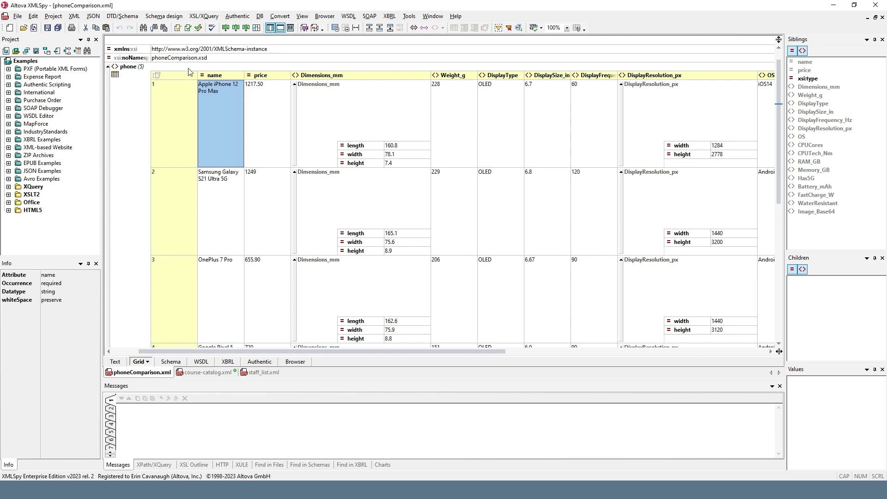
# Step: Transpose the phone grid so each phone is a column and each field a row
pyautogui.click(156, 76)
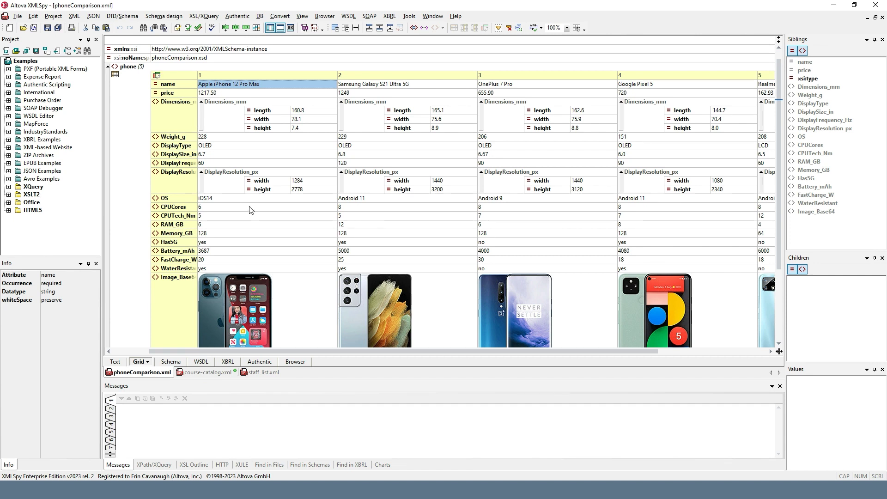
pyautogui.scroll(-3, 267, 221)
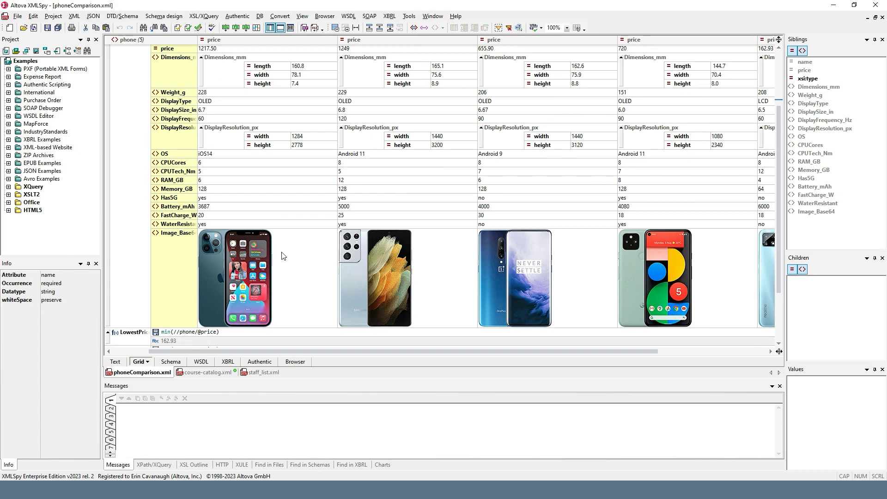
pyautogui.scroll(-2, 293, 253)
pyautogui.scroll(-3, 292, 254)
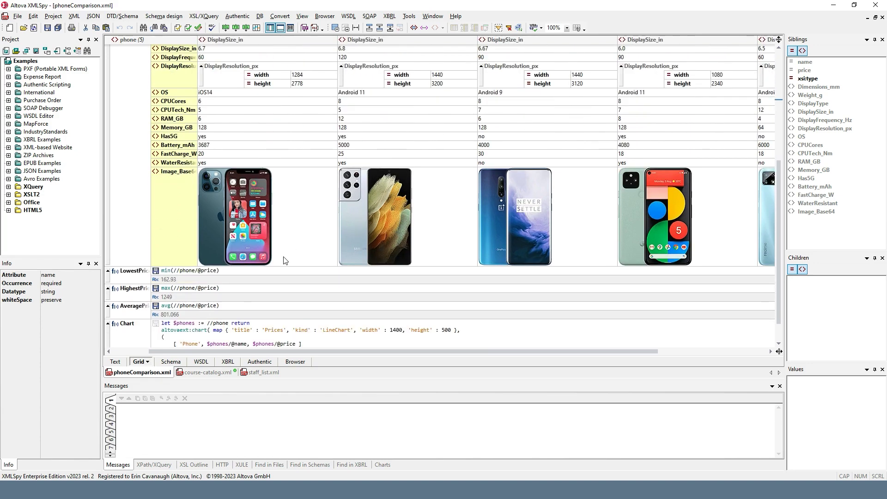
pyautogui.scroll(-2, 283, 258)
pyautogui.scroll(-3, 283, 259)
pyautogui.scroll(-1, 283, 260)
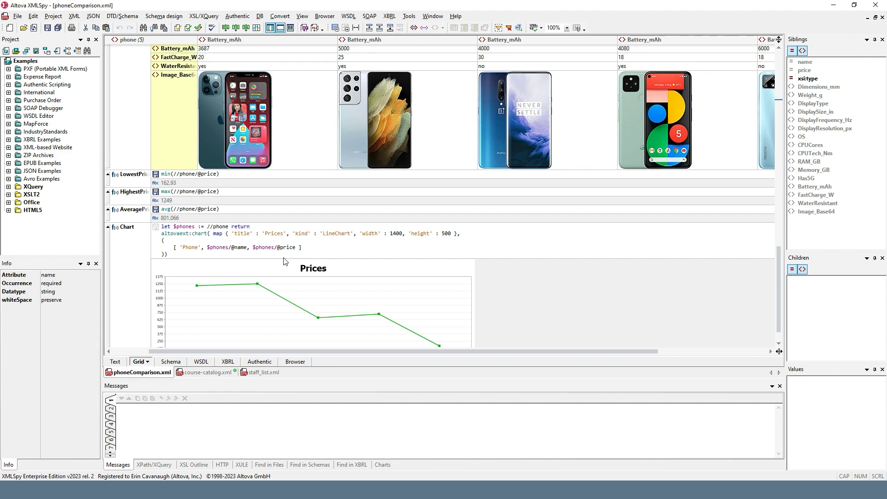
pyautogui.scroll(3, 297, 244)
pyautogui.scroll(3, 296, 243)
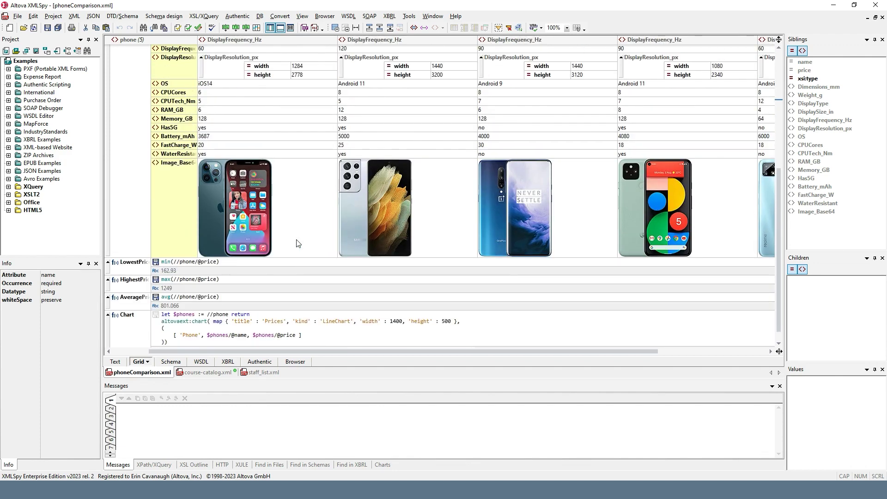
# Step: Bring up course-catalog.xml in Grid view and divide its course table into split panes
pyautogui.click(218, 372)
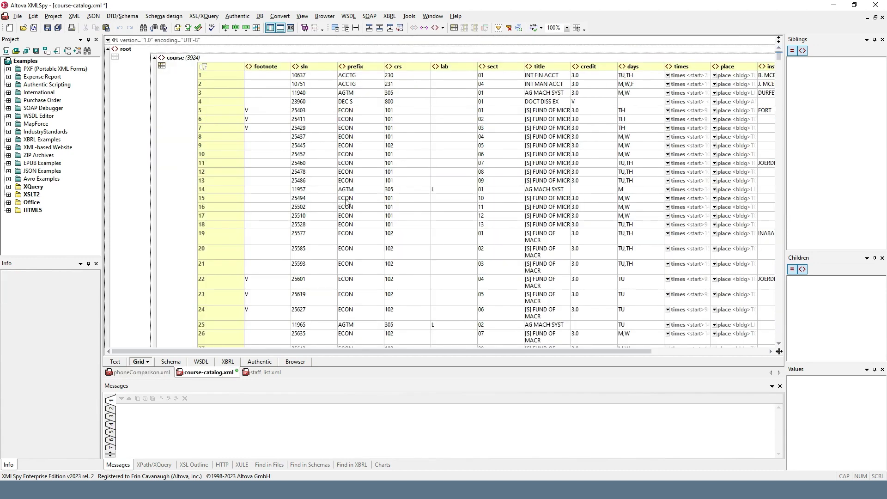
pyautogui.scroll(-2, 348, 201)
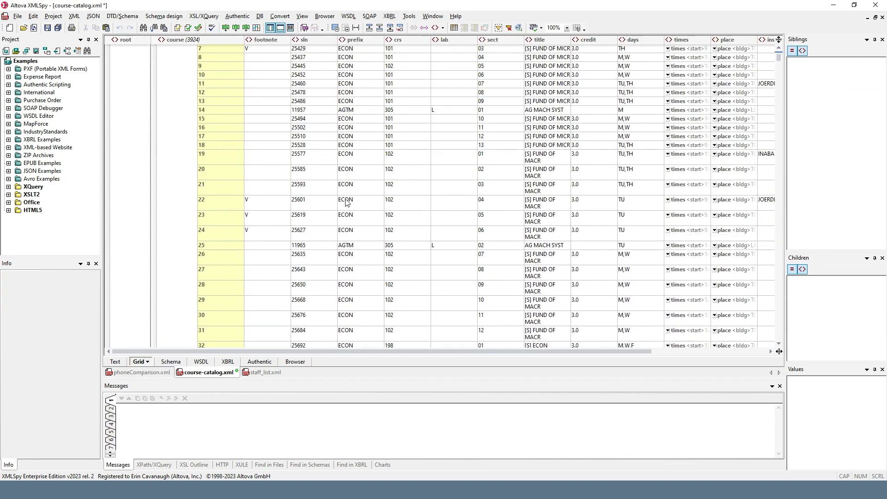
pyautogui.scroll(2, 348, 202)
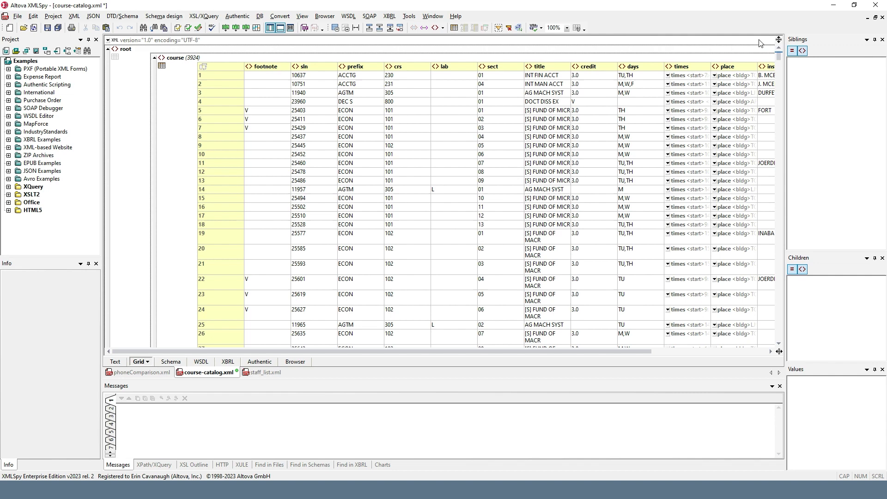
pyautogui.moveTo(779, 40)
pyautogui.mouseDown()
pyautogui.moveTo(755, 226)
pyautogui.moveTo(803, 27)
pyautogui.mouseUp()
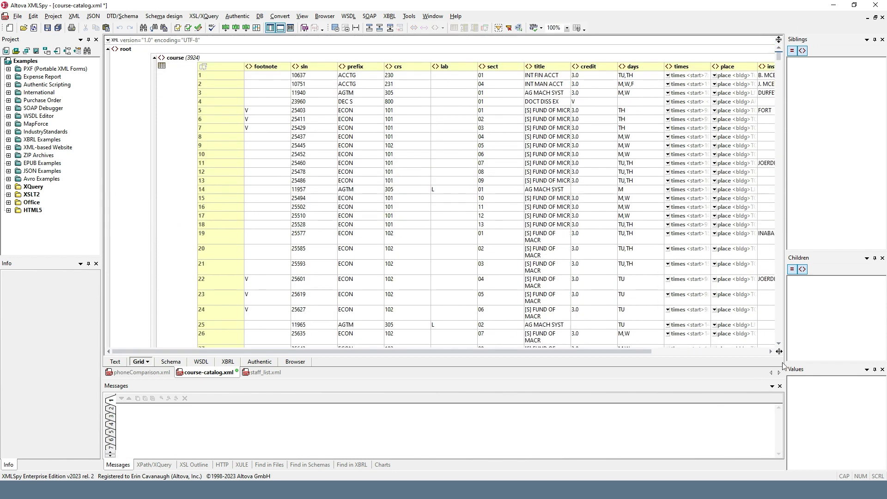
pyautogui.moveTo(779, 352); pyautogui.dragTo(404, 301)
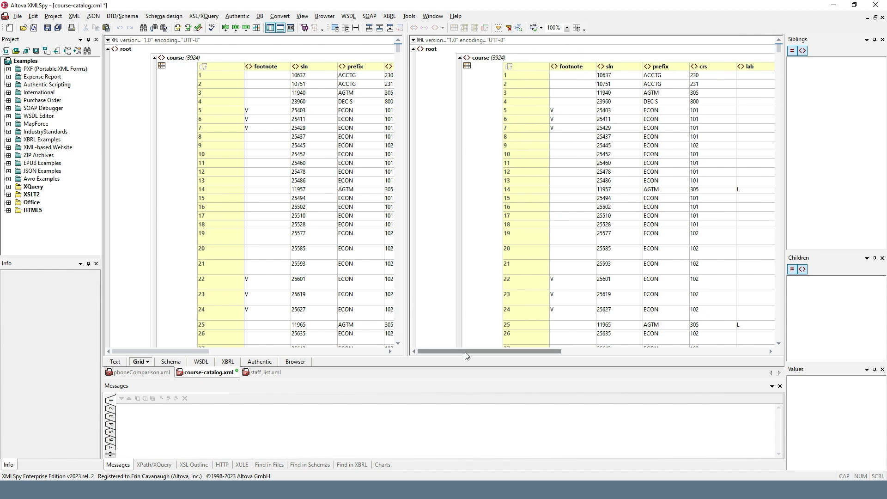
pyautogui.moveTo(466, 352); pyautogui.dragTo(593, 369)
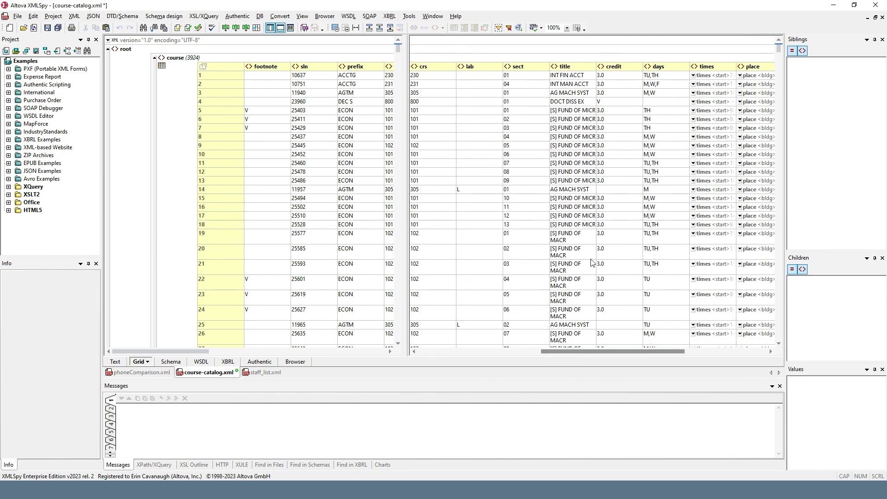
pyautogui.scroll(-1, 592, 257)
pyautogui.scroll(-2, 593, 259)
pyautogui.scroll(-2, 593, 258)
pyautogui.scroll(-2, 592, 259)
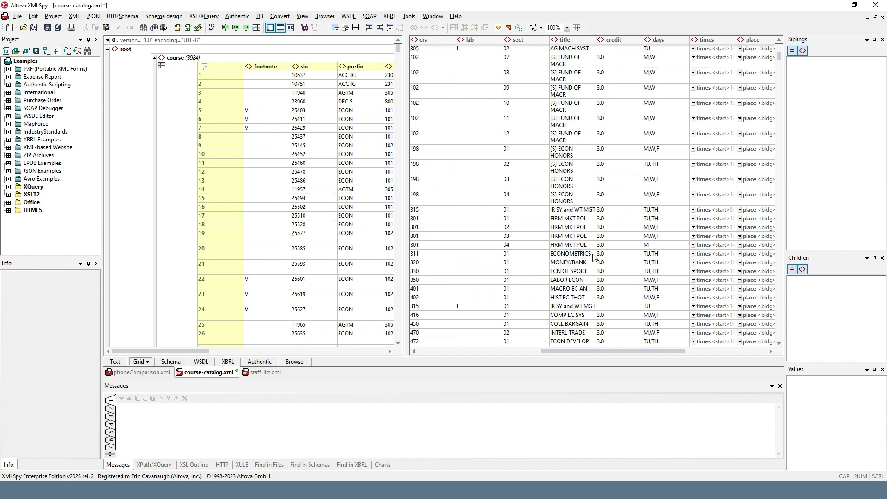
pyautogui.scroll(-2, 592, 258)
pyautogui.scroll(2, 594, 279)
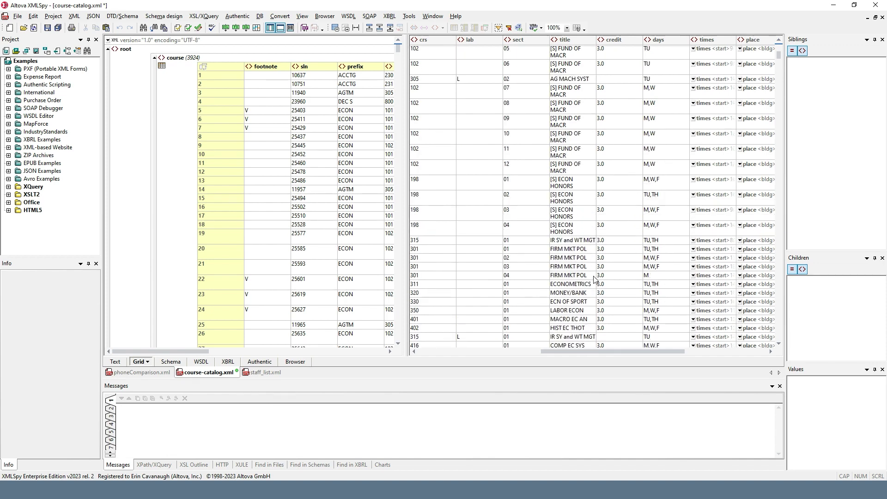
pyautogui.scroll(2, 594, 278)
pyautogui.scroll(2, 594, 279)
pyautogui.scroll(2, 594, 278)
pyautogui.scroll(2, 594, 279)
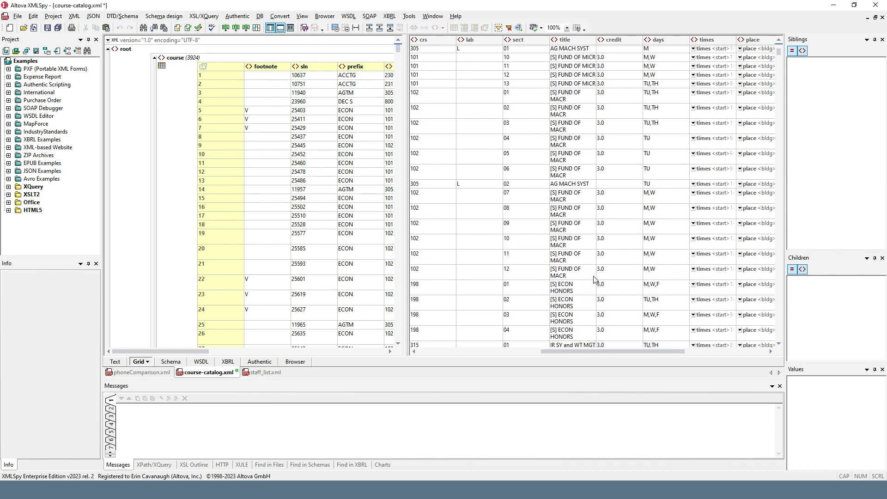
# Step: Select sln value 25502, then merge the split course grid back into one pane
pyautogui.click(323, 206)
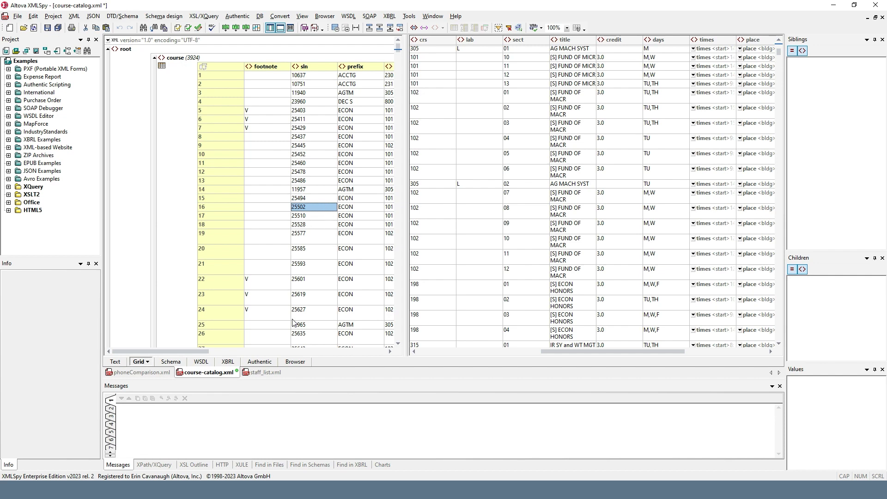
pyautogui.click(406, 260)
pyautogui.doubleClick(406, 261)
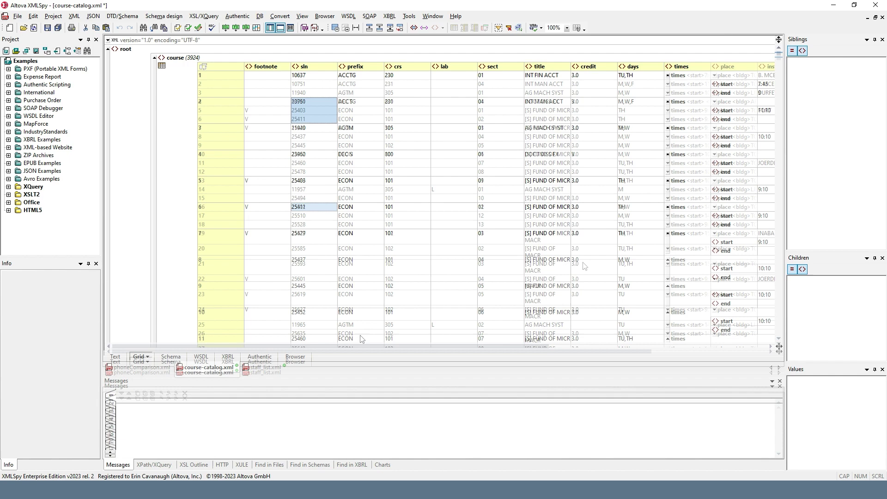
# Step: Show staff_list.xml with a taller, empty XPath/XQuery window below it, ready for input
pyautogui.click(268, 368)
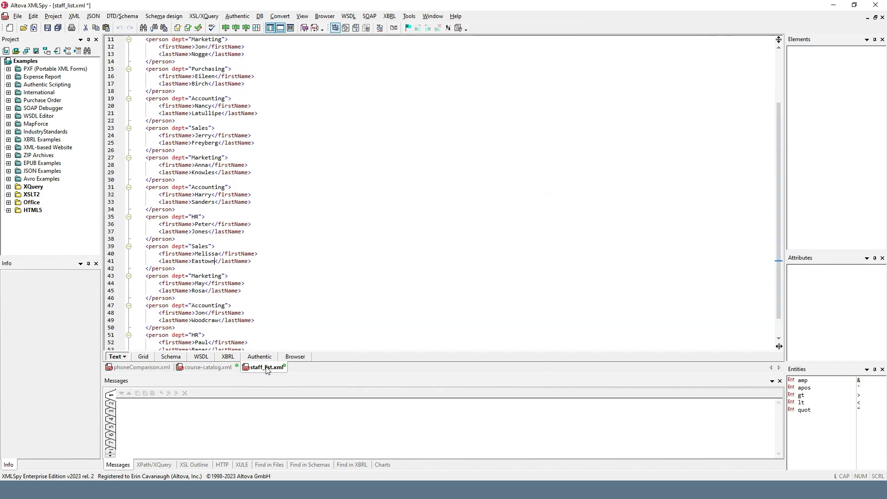
pyautogui.click(168, 465)
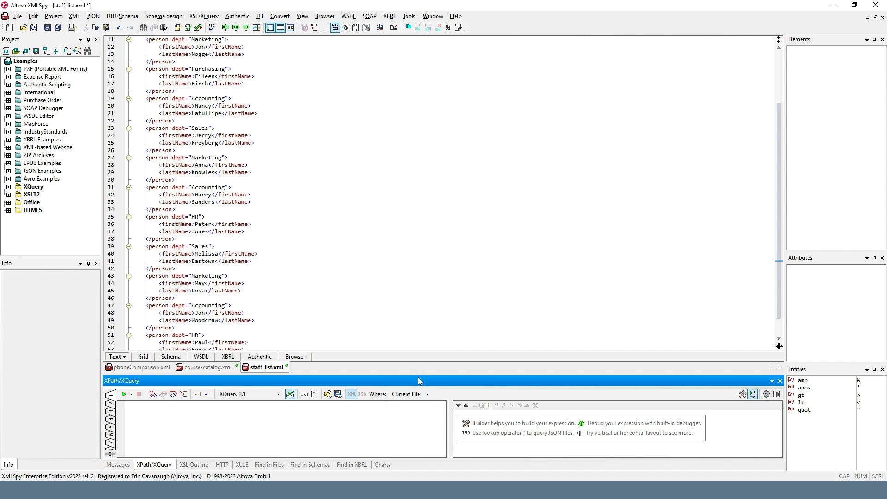
pyautogui.moveTo(417, 376); pyautogui.dragTo(417, 351)
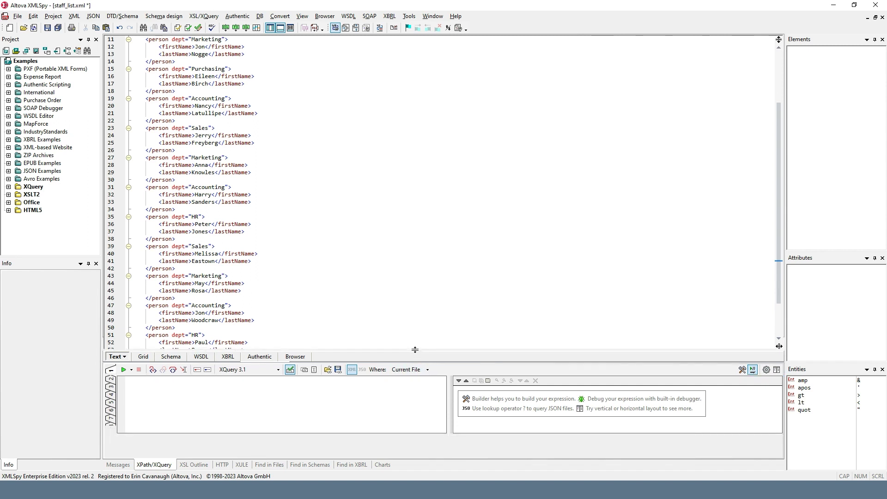
pyautogui.click(373, 393)
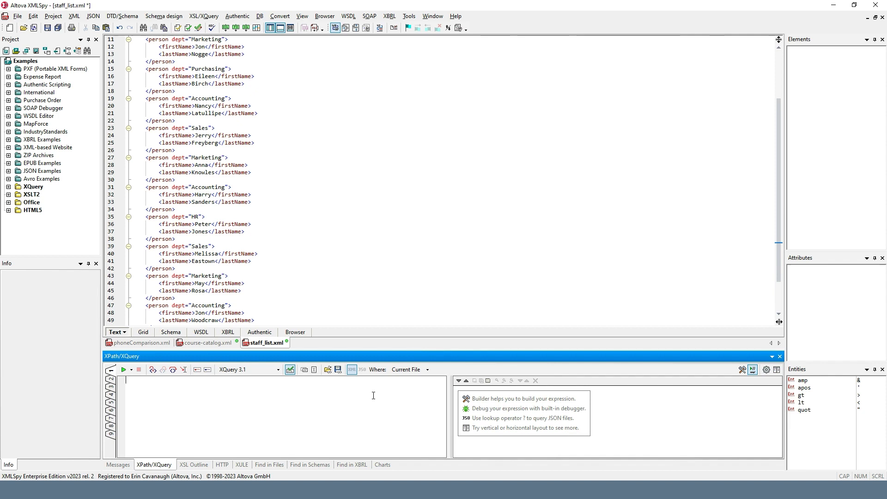
# Step: Run the pasted department-grouping XQuery and expand the departments, HR and Purchasing results
pyautogui.hotkey('ctrl', 'v')
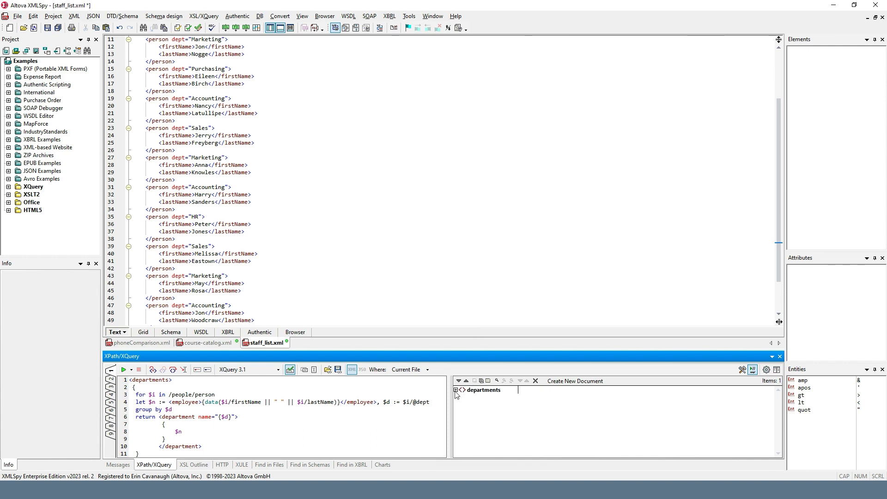
pyautogui.click(456, 390)
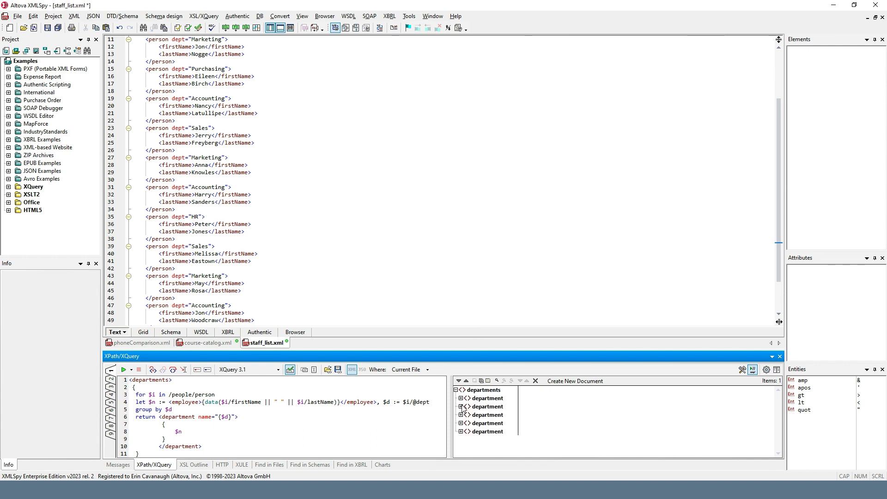
pyautogui.click(461, 406)
pyautogui.scroll(-1, 562, 421)
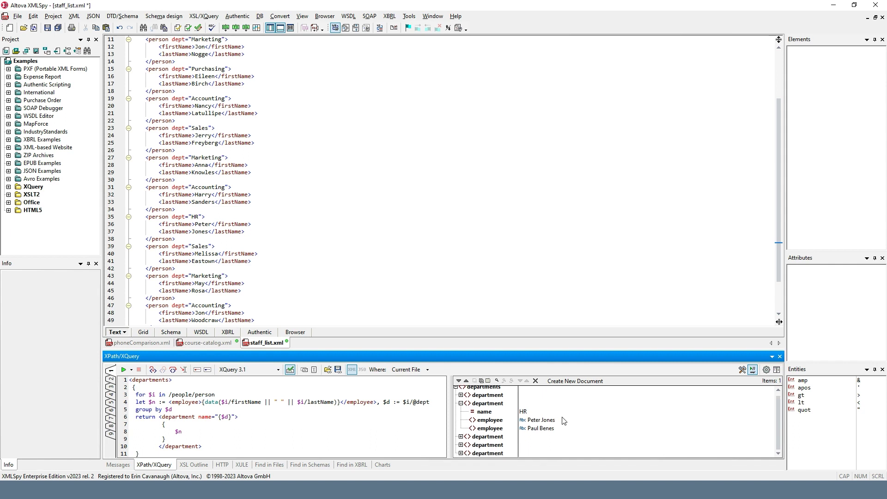
pyautogui.click(461, 445)
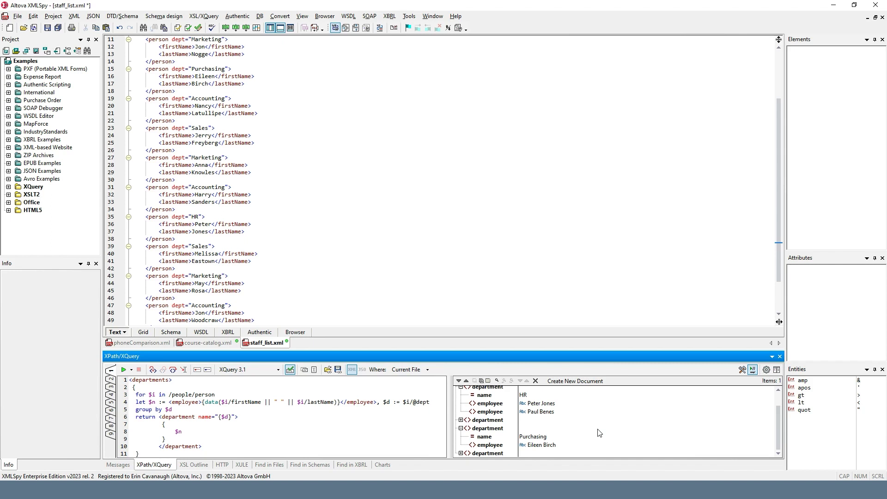
# Step: Create a new XML document from the department results and view it as text
pyautogui.click(594, 383)
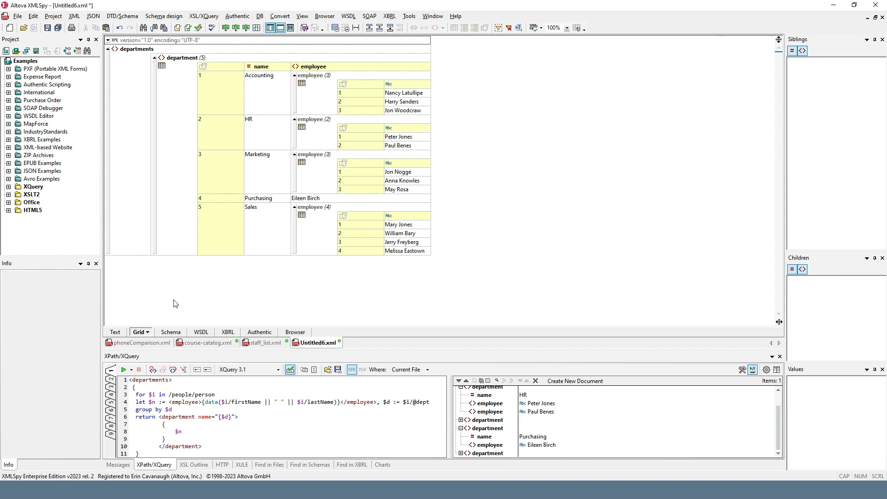
pyautogui.click(115, 332)
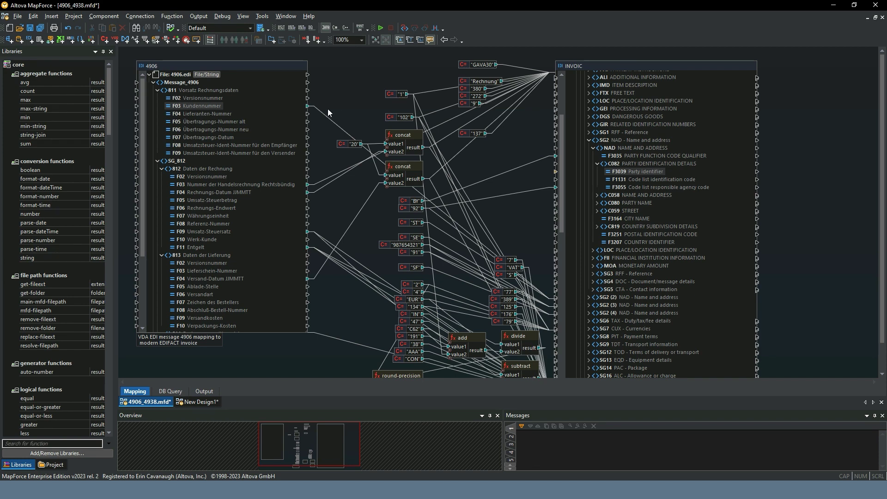
# Step: Connect F03 Kundennummer to C082 Party Identification Details in the INVOIC target
pyautogui.moveTo(308, 107); pyautogui.dragTo(554, 171)
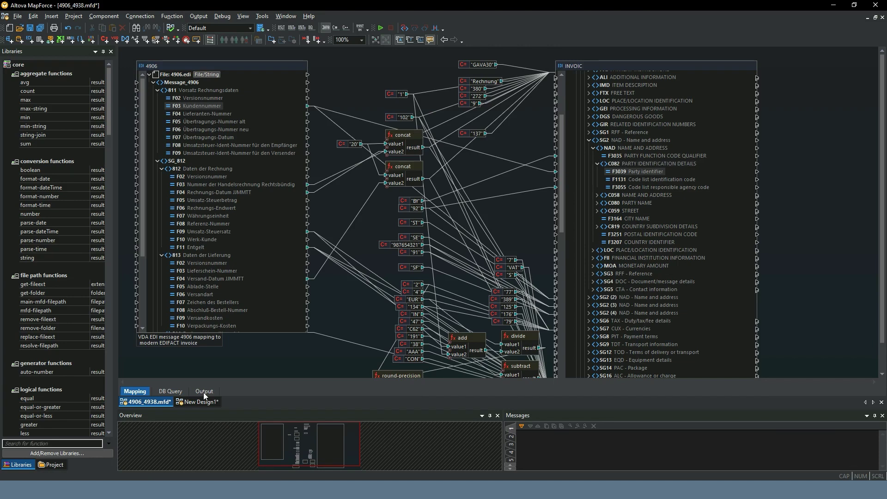
# Step: Preview the generated EDIFACT invoice output, then return to the mapping diagram
pyautogui.click(203, 392)
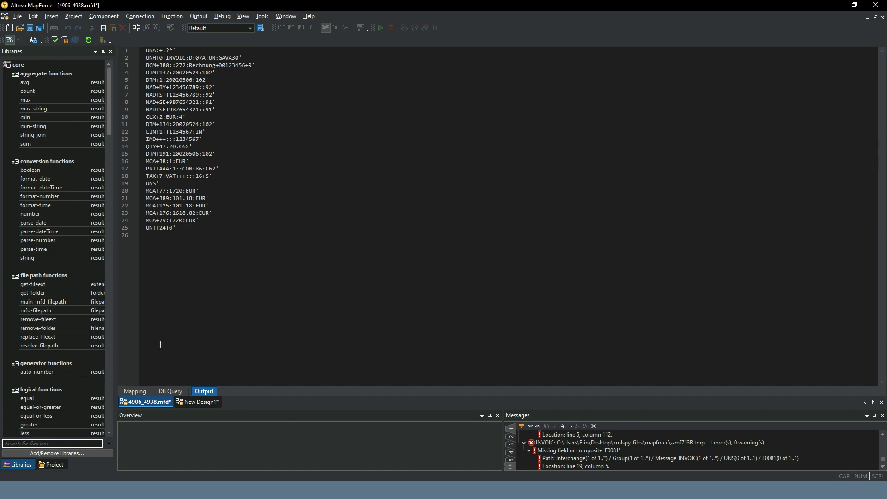
pyautogui.click(135, 393)
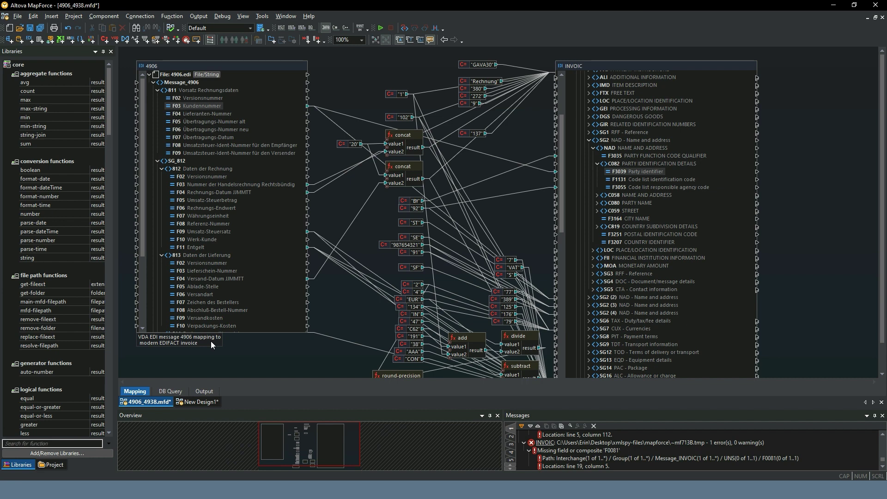
pyautogui.scroll(-1, 330, 362)
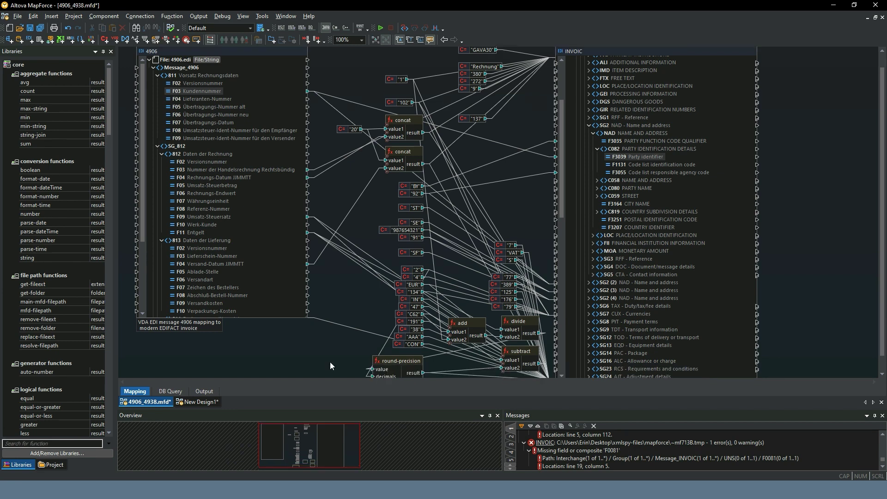